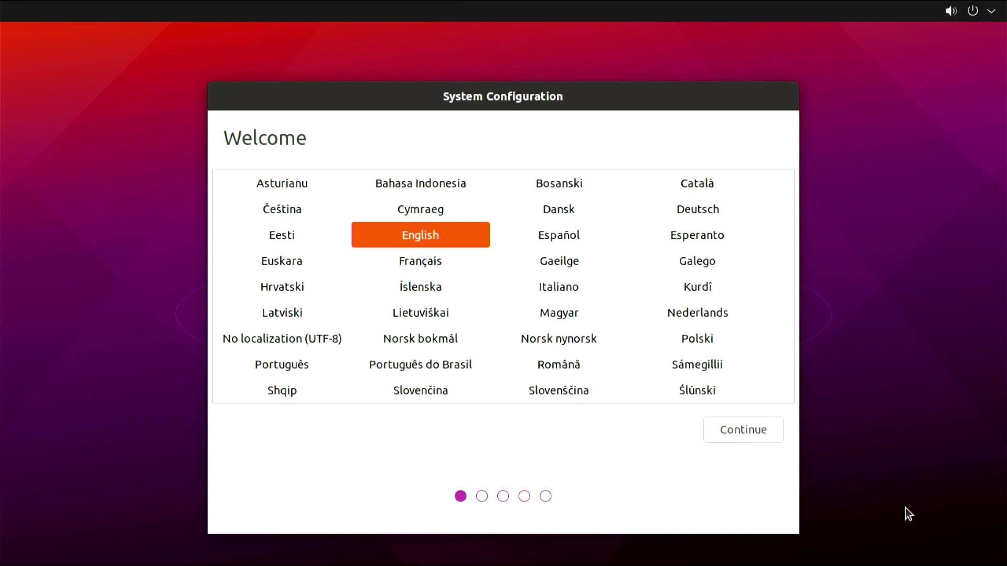
Step: Keep English and set the keyboard layout to English (UK)
{"action": "left_click", "coordinate": [743, 429]}
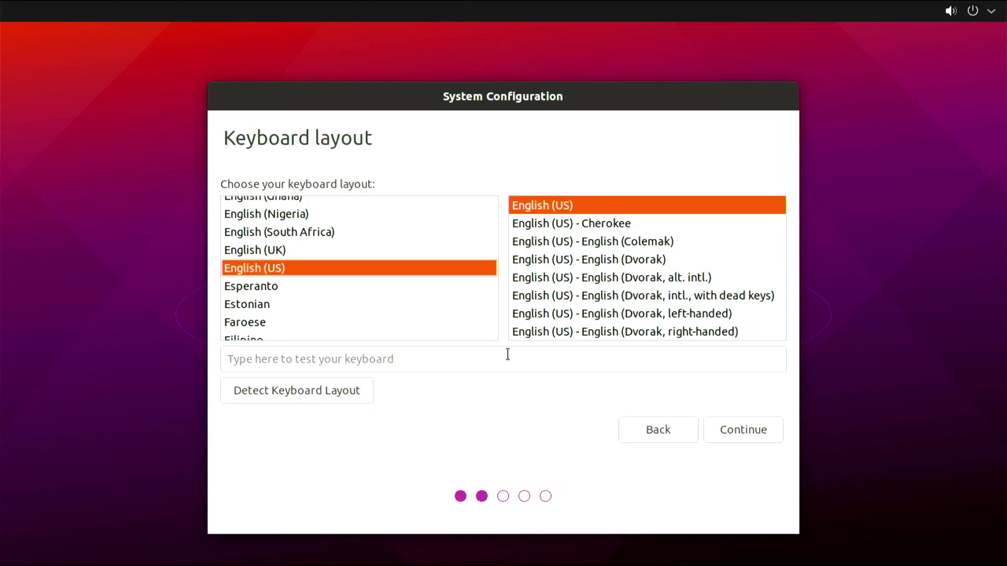
{"action": "left_click", "coordinate": [427, 250]}
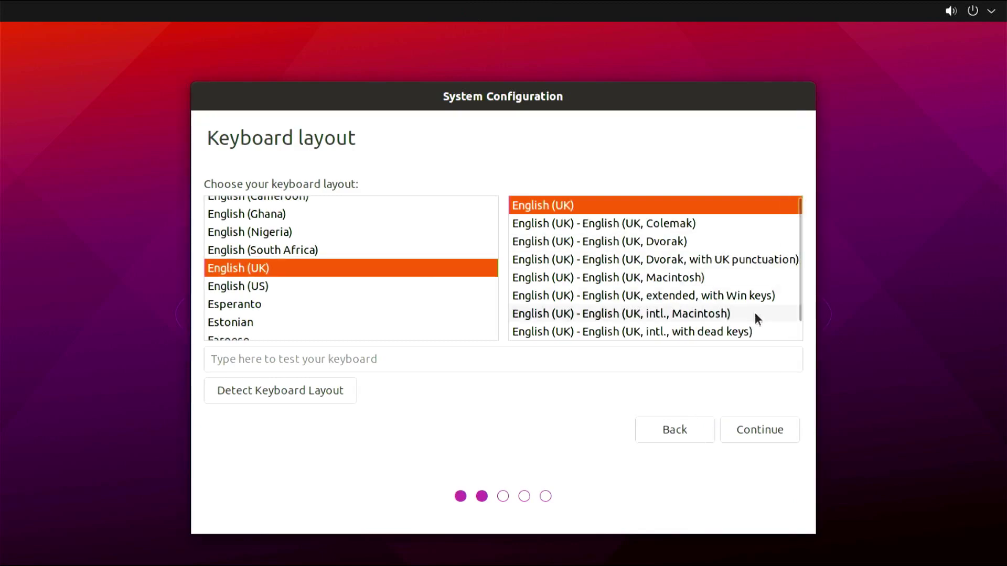
{"action": "left_click", "coordinate": [760, 427]}
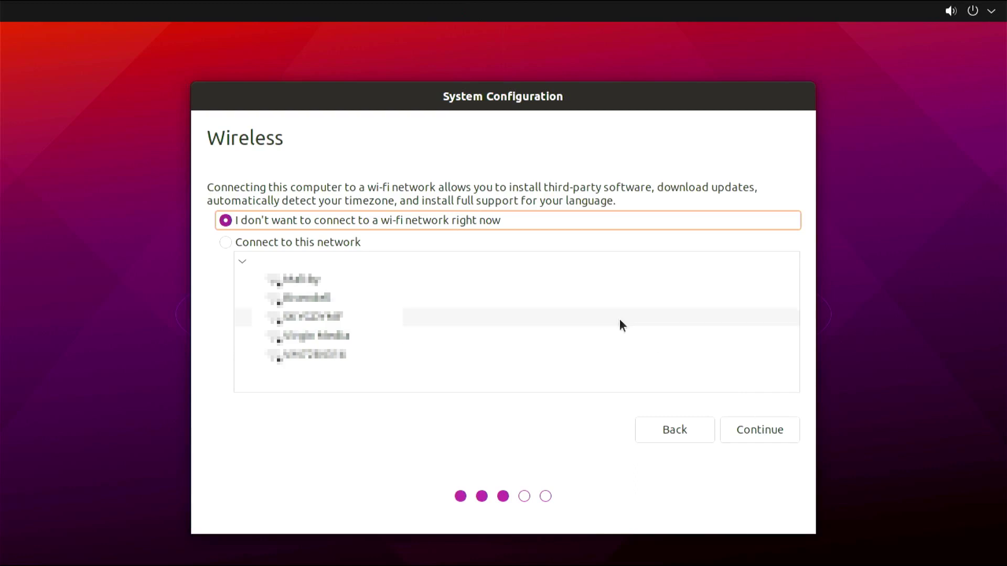
Step: Connect to the second Wi-Fi network and keep London as the timezone
{"action": "left_click", "coordinate": [609, 297]}
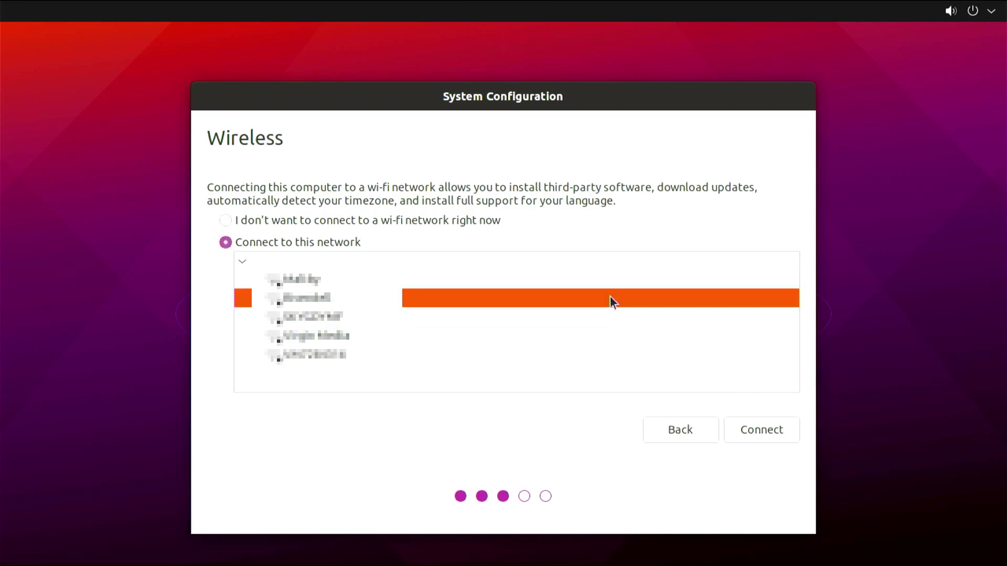
{"action": "left_click", "coordinate": [760, 430]}
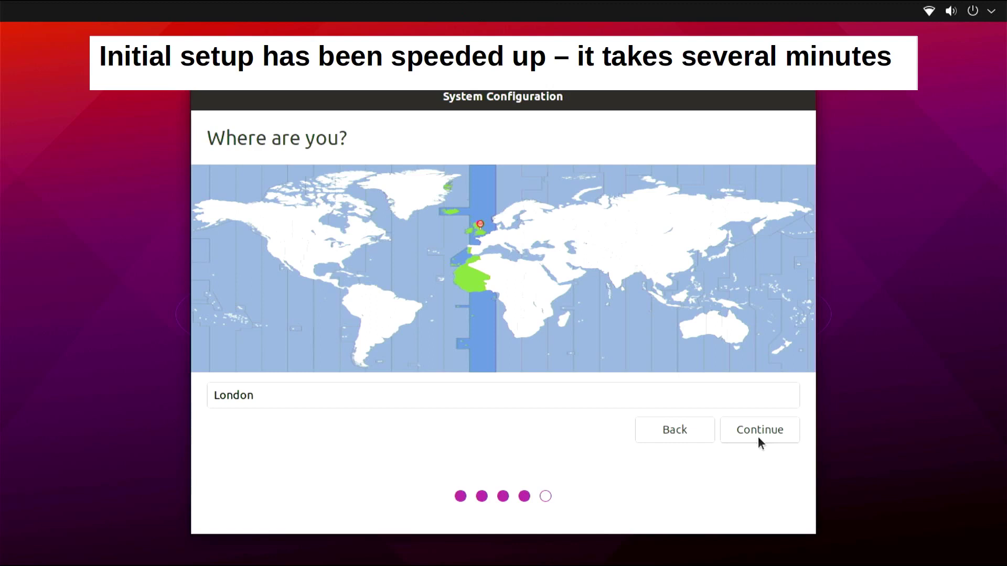
{"action": "left_click", "coordinate": [759, 435]}
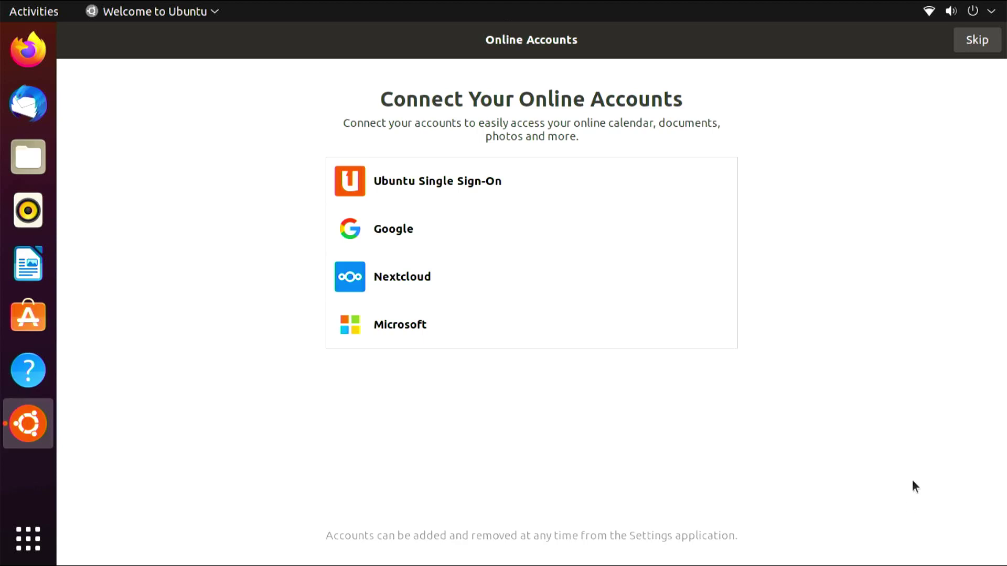
Step: Skip Online Accounts, pass the Help improve Ubuntu and Privacy pages, and finish the tour
{"action": "left_click", "coordinate": [991, 52]}
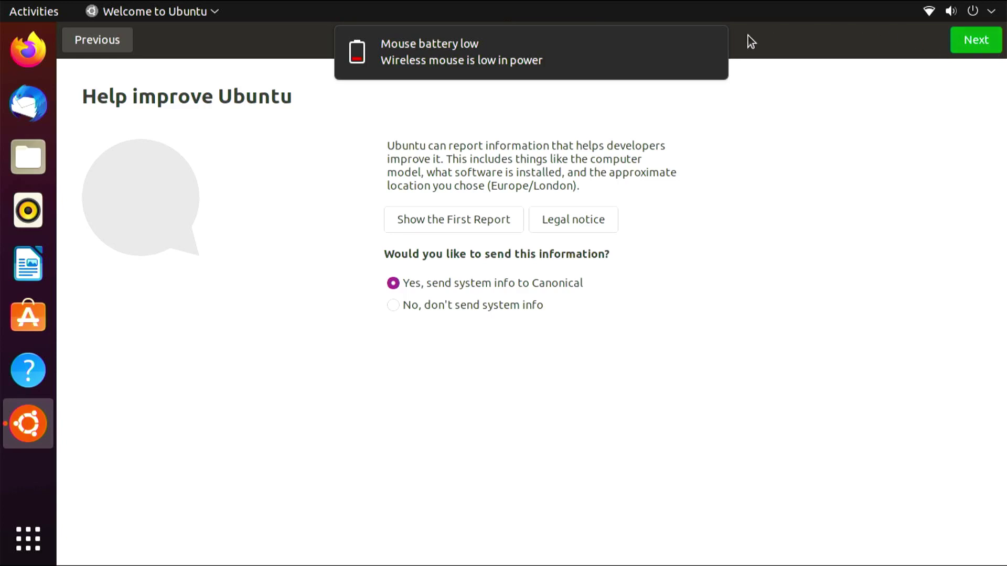
{"action": "left_click", "coordinate": [965, 47]}
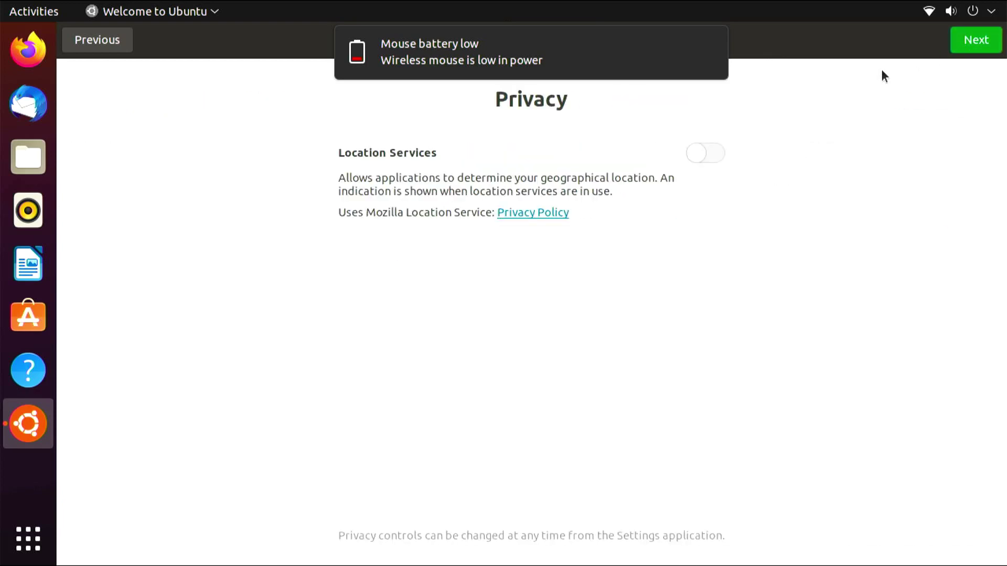
{"action": "left_click", "coordinate": [982, 48]}
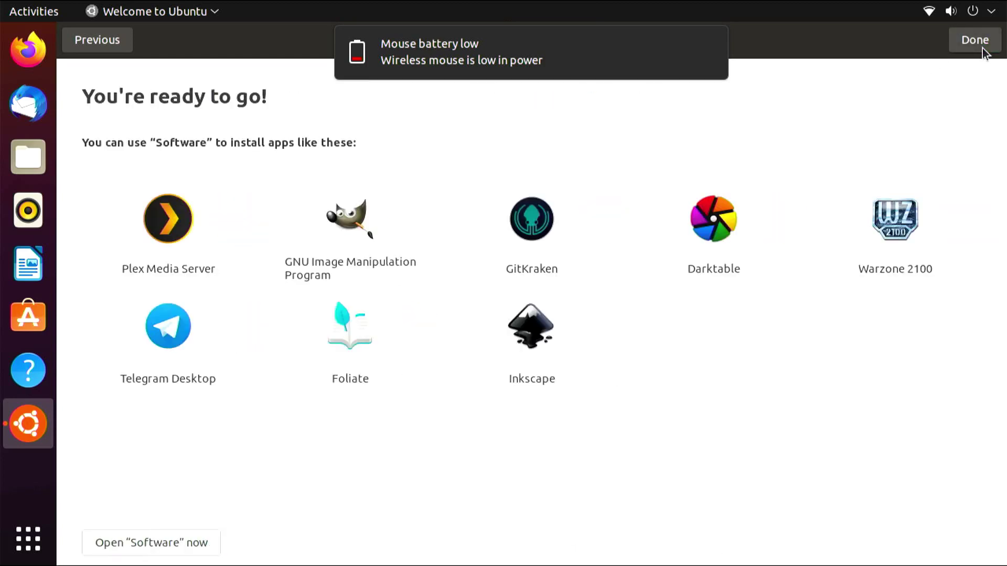
{"action": "left_click", "coordinate": [982, 50]}
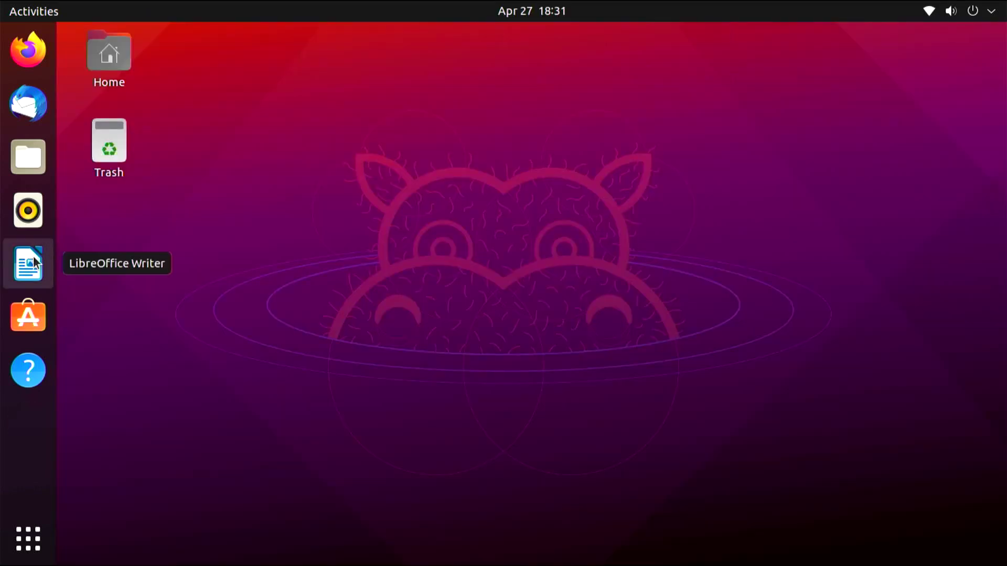
Step: Launch Terminal by searching 'ter' in Show Applications
{"action": "left_click", "coordinate": [28, 539]}
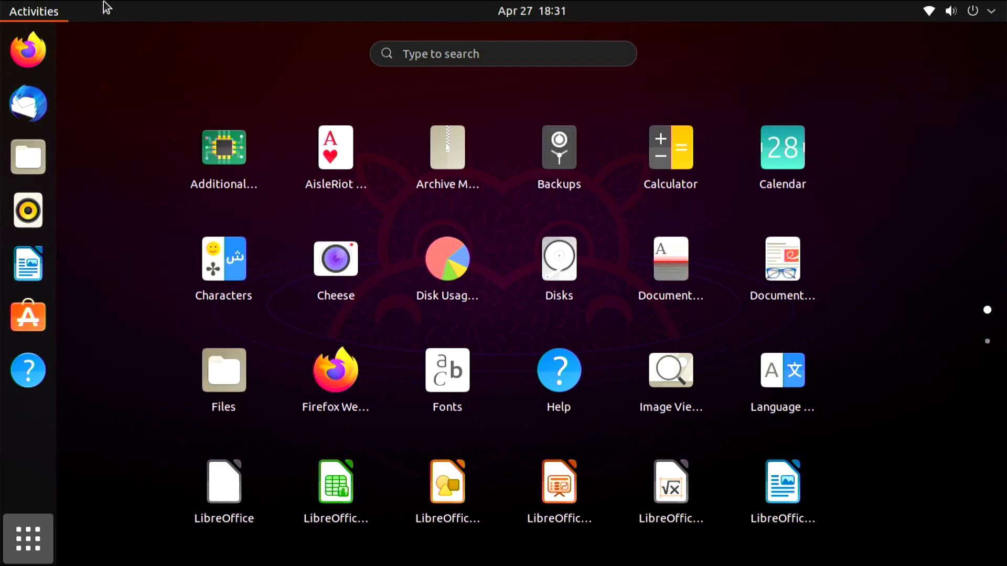
{"action": "left_click", "coordinate": [509, 57]}
{"action": "type", "text": "ter"}
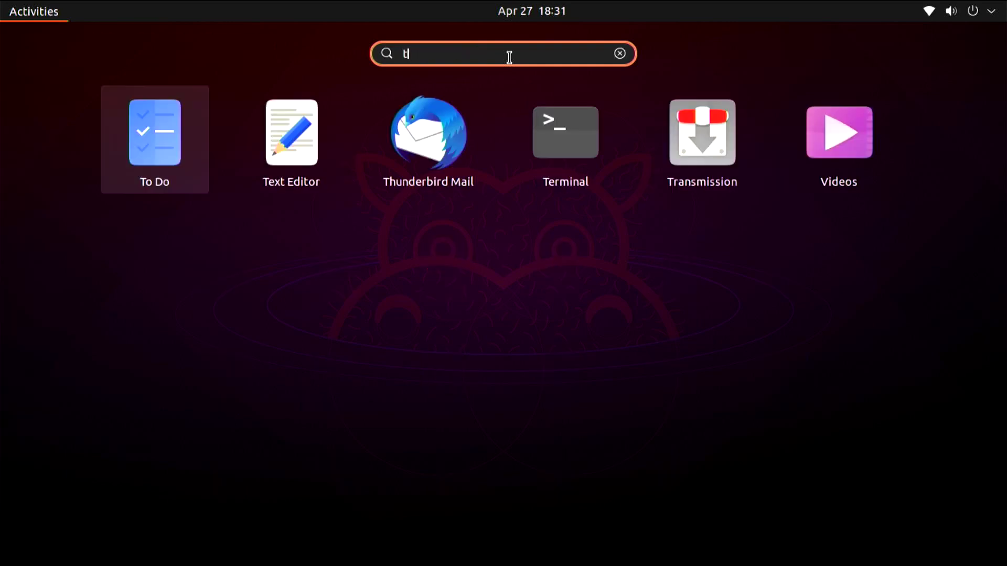
{"action": "left_click", "coordinate": [540, 145]}
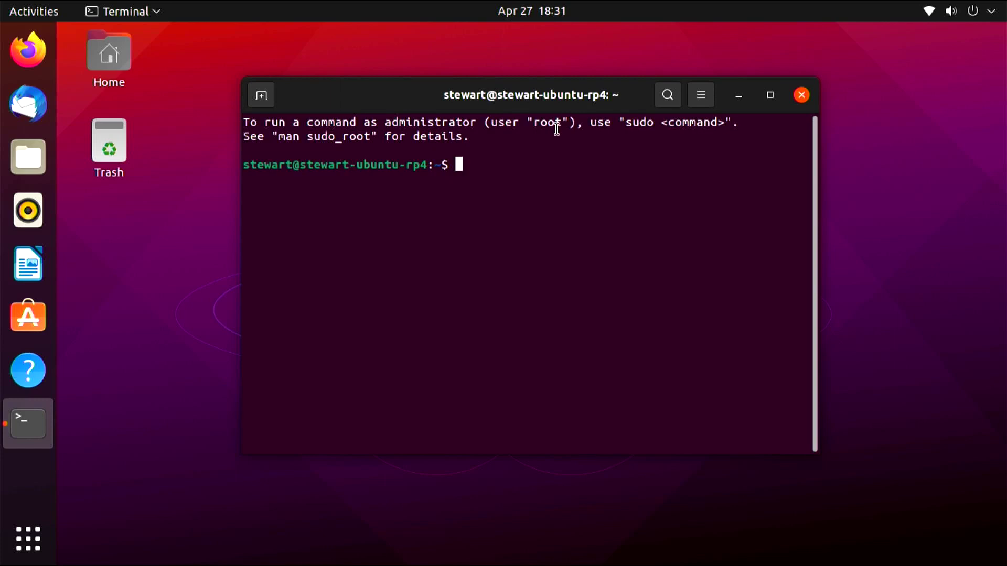
Step: Install htop with 'sudo apt install htop', authenticating with the admin password, then run htop
{"action": "type", "text": "htop"}
{"action": "key", "text": "Return"}
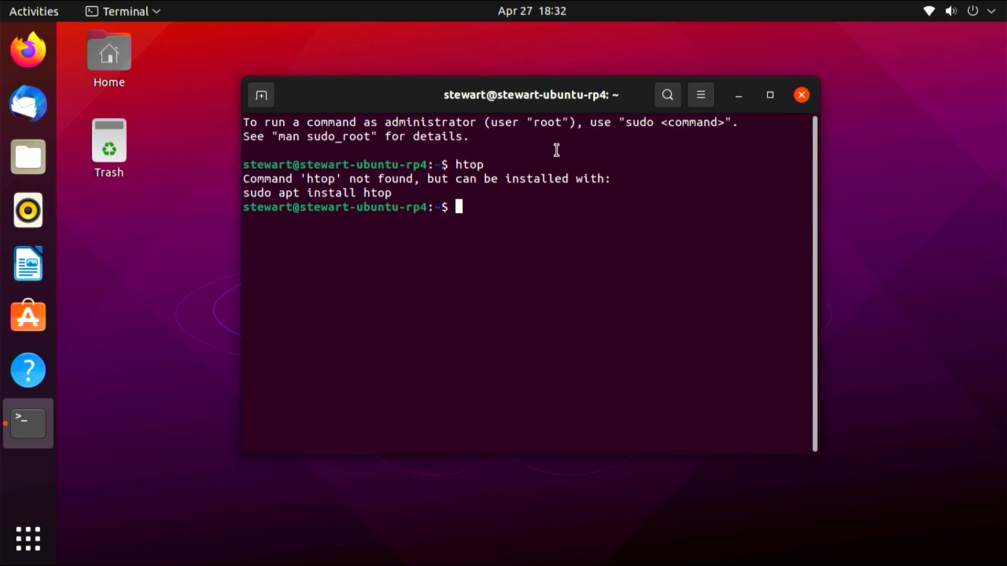
{"action": "type", "text": "sudo apt install ho"}
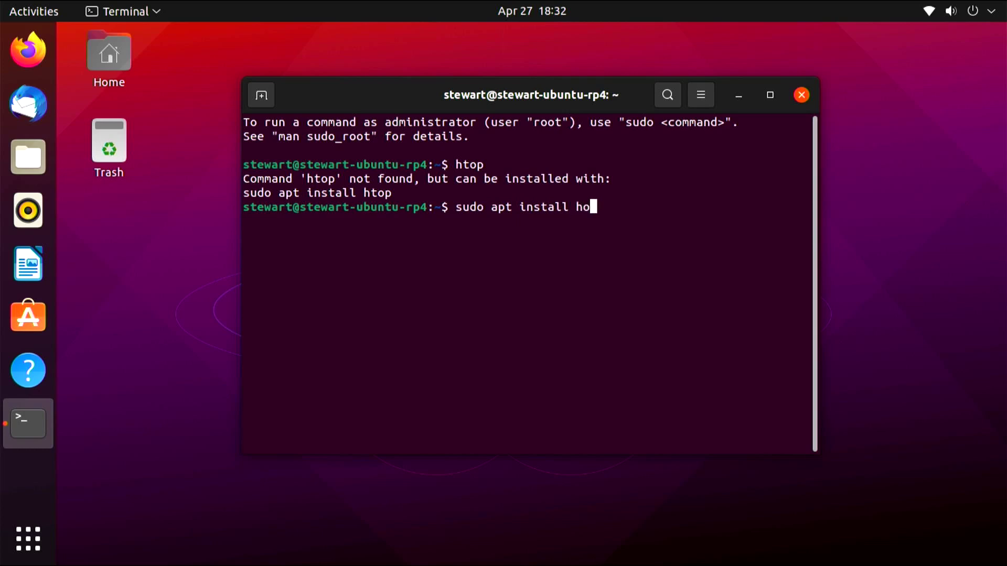
{"action": "key", "text": "BackSpace"}
{"action": "type", "text": "top"}
{"action": "key", "text": "Return"}
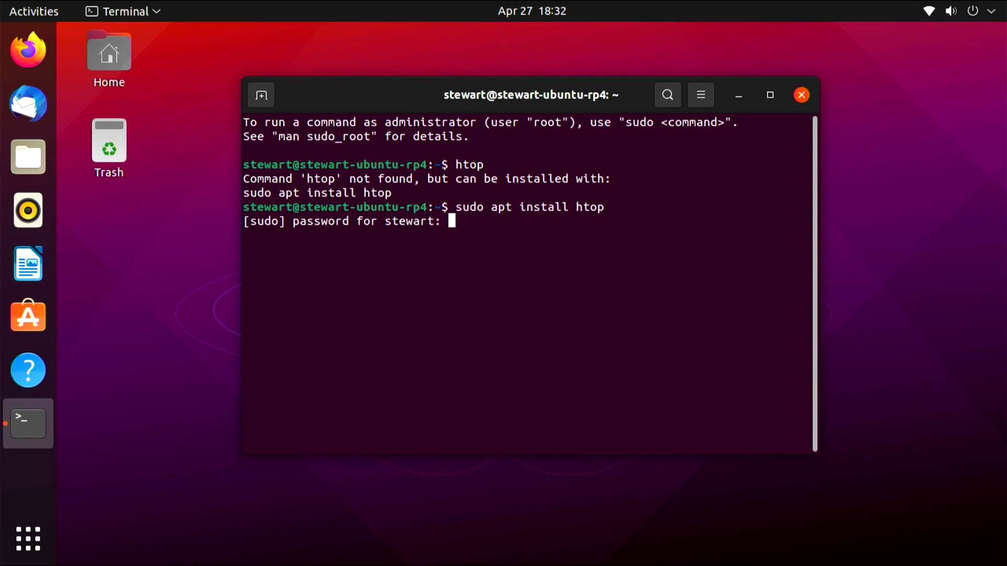
{"action": "key", "text": "Return"}
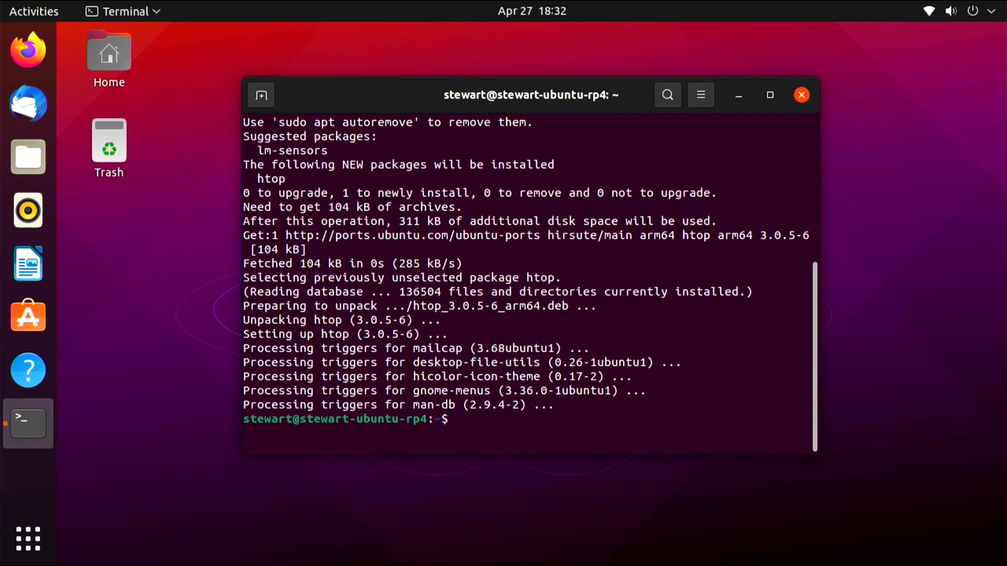
{"action": "type", "text": "htop"}
{"action": "key", "text": "Return"}
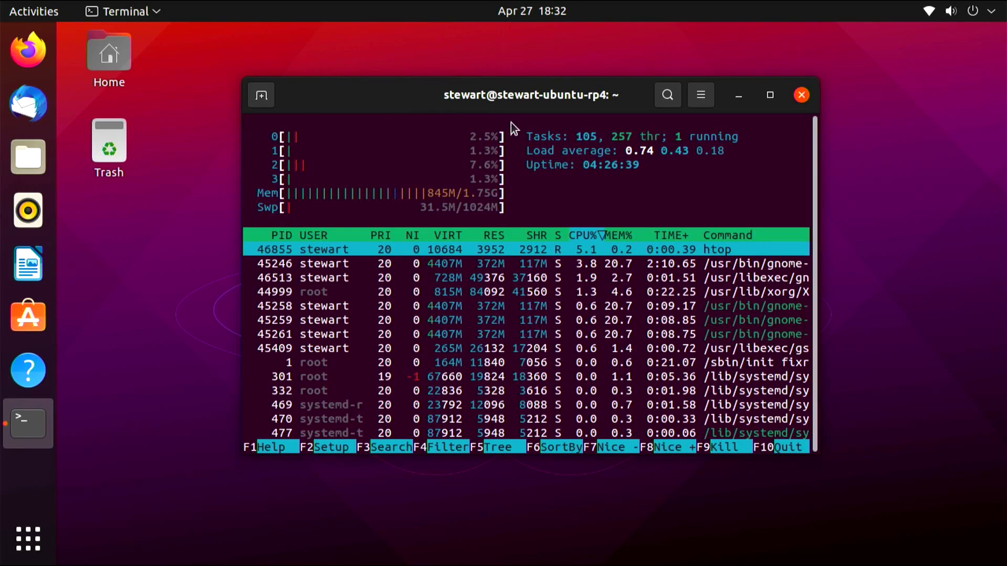
Step: Zoom in the htop terminal text, shift the window right and down, and launch LibreOffice Writer
{"action": "left_click", "coordinate": [701, 96]}
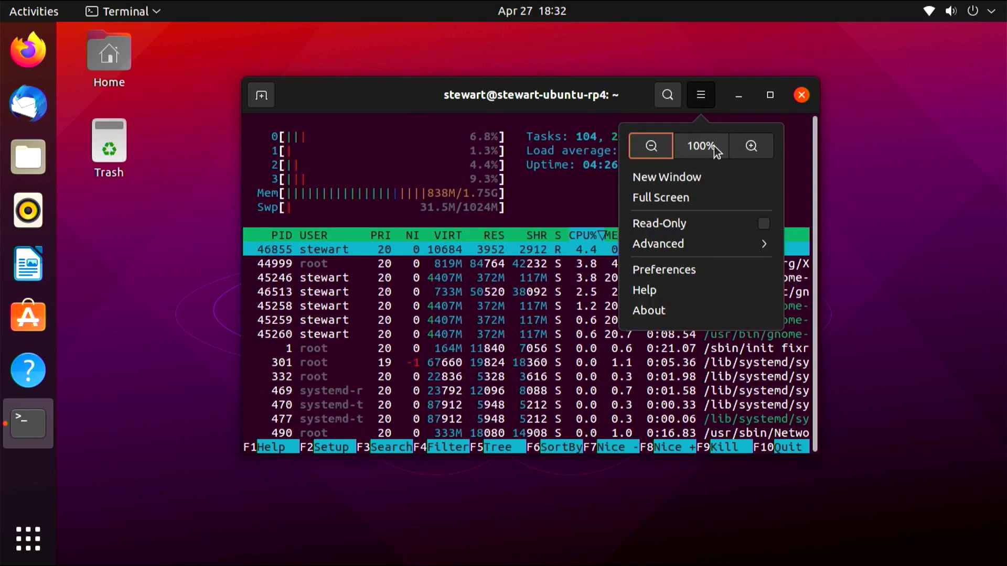
{"action": "left_click", "coordinate": [751, 147]}
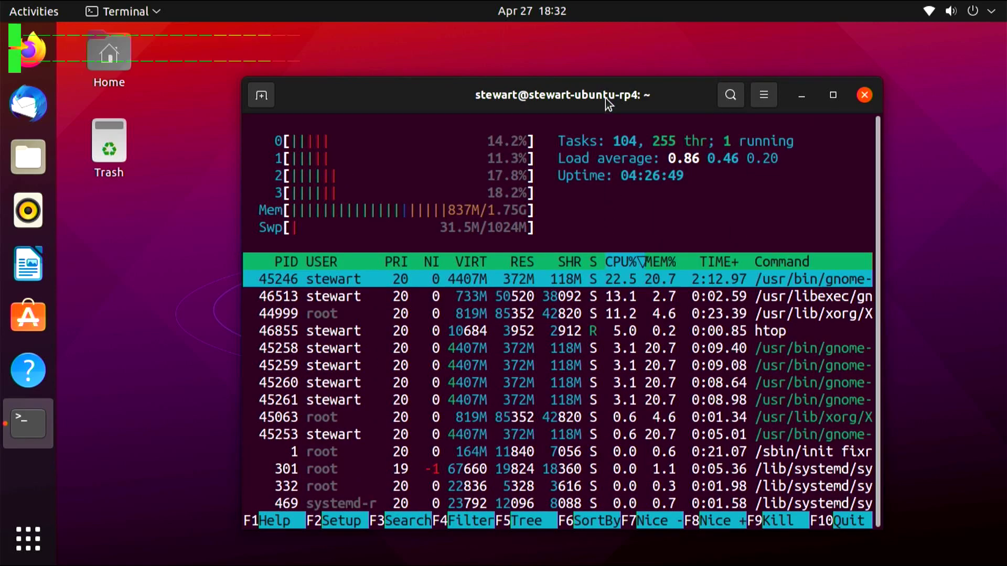
{"action": "left_click_drag", "start_coordinate": [610, 103], "coordinate": [667, 113]}
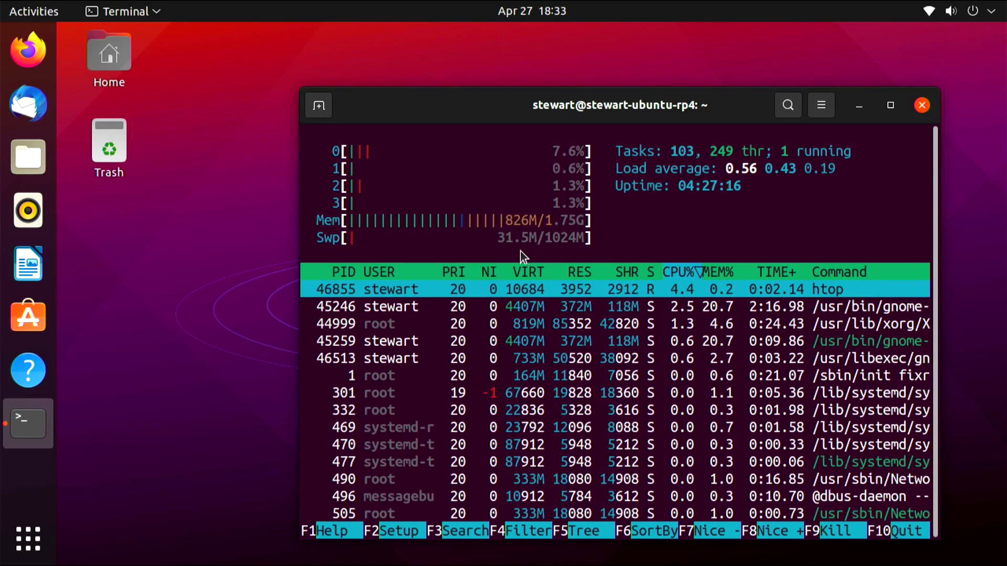
{"action": "left_click", "coordinate": [28, 264]}
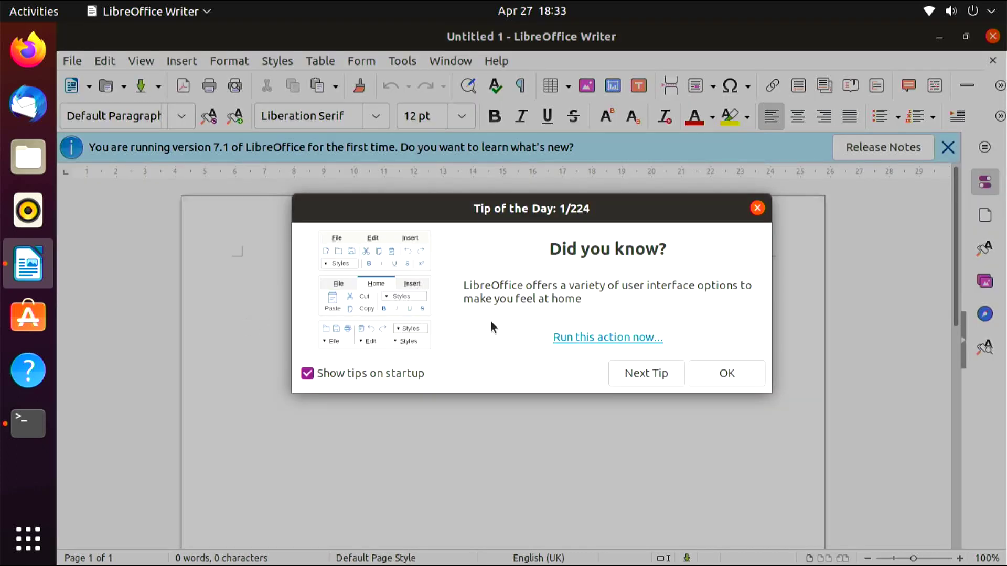
Step: Dismiss Writer's Tip of the Day and bring the htop terminal to the front
{"action": "left_click", "coordinate": [739, 376]}
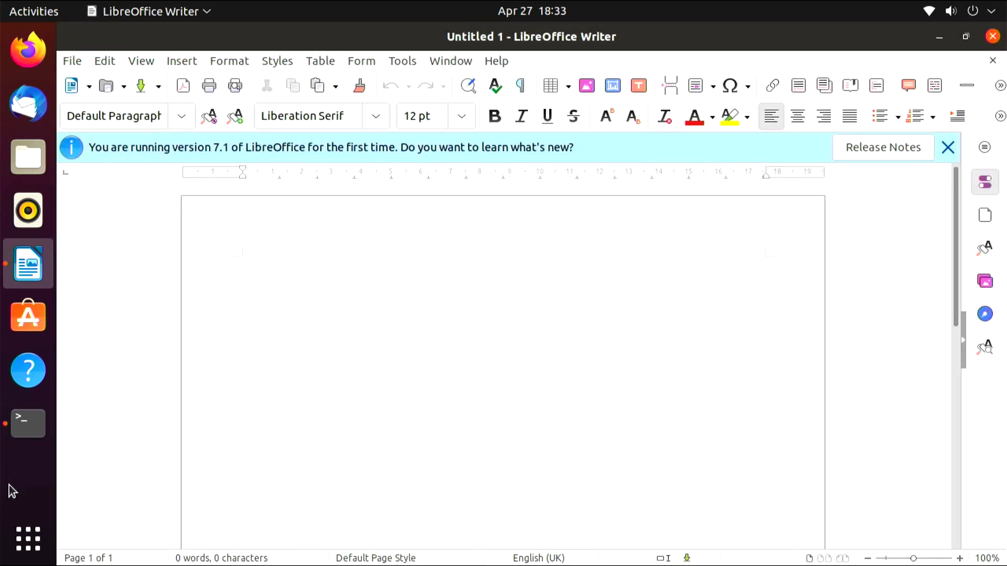
{"action": "left_click", "coordinate": [28, 424]}
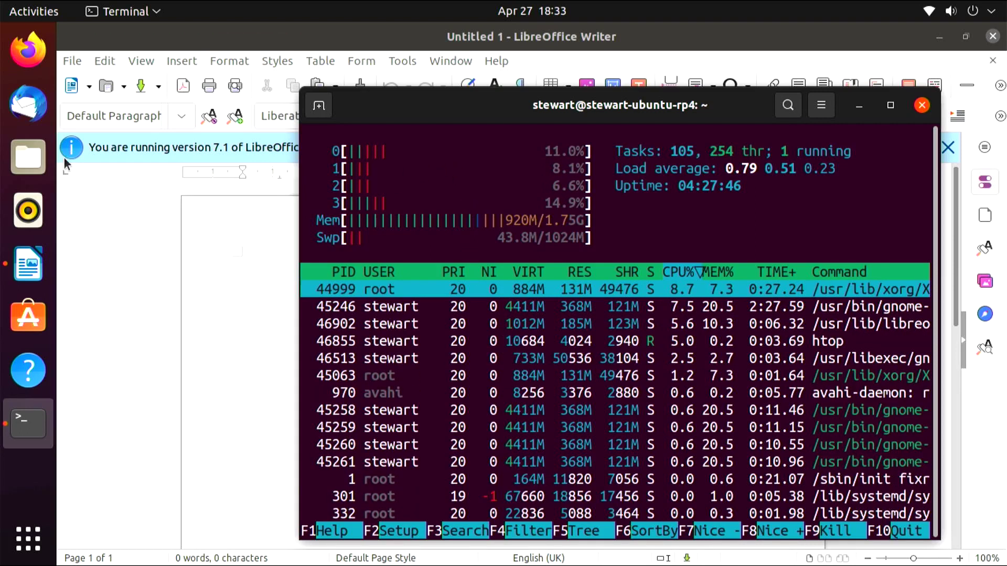
{"action": "left_click", "coordinate": [28, 50]}
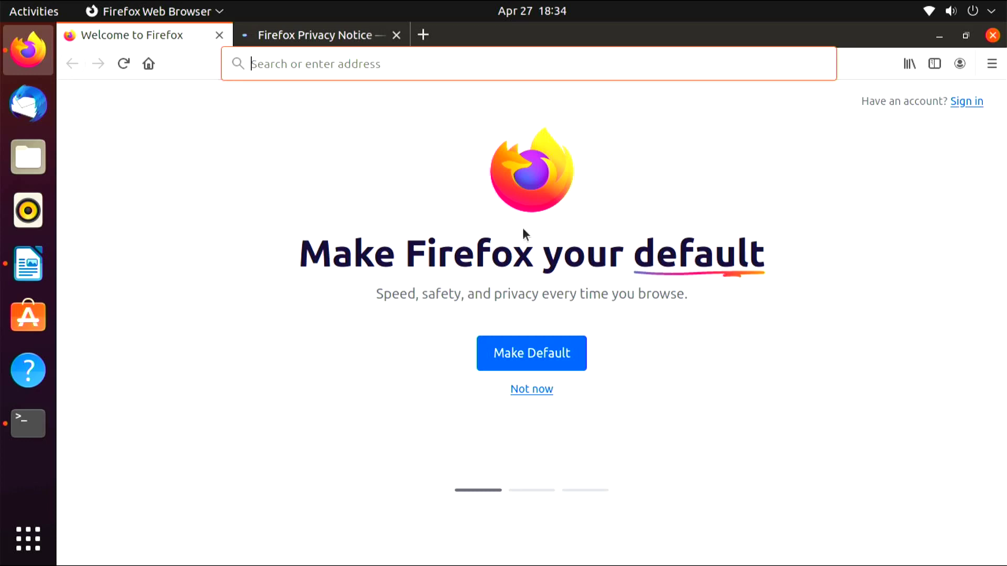
{"action": "left_click", "coordinate": [328, 43]}
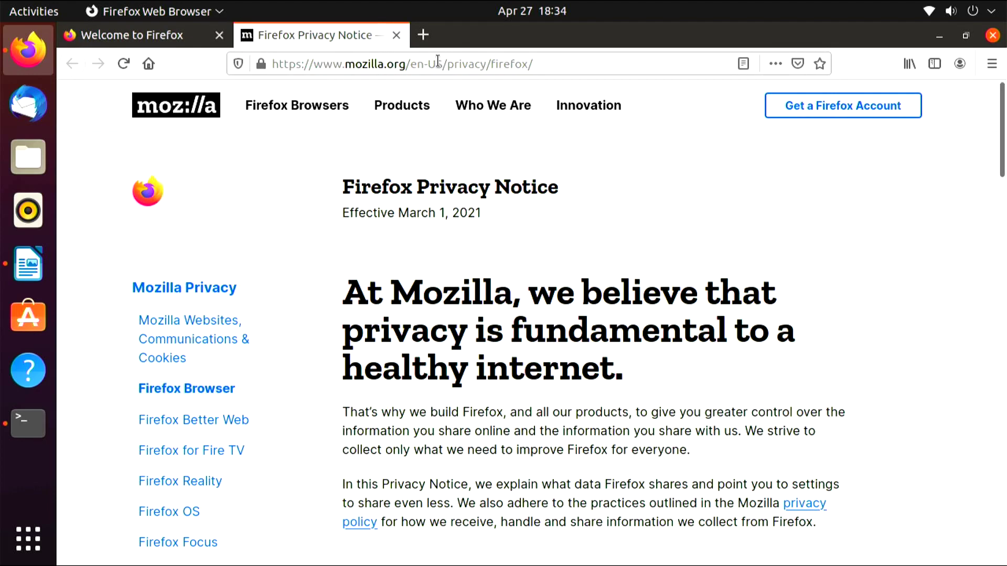
{"action": "left_click", "coordinate": [498, 65]}
{"action": "left_click", "coordinate": [498, 65]}
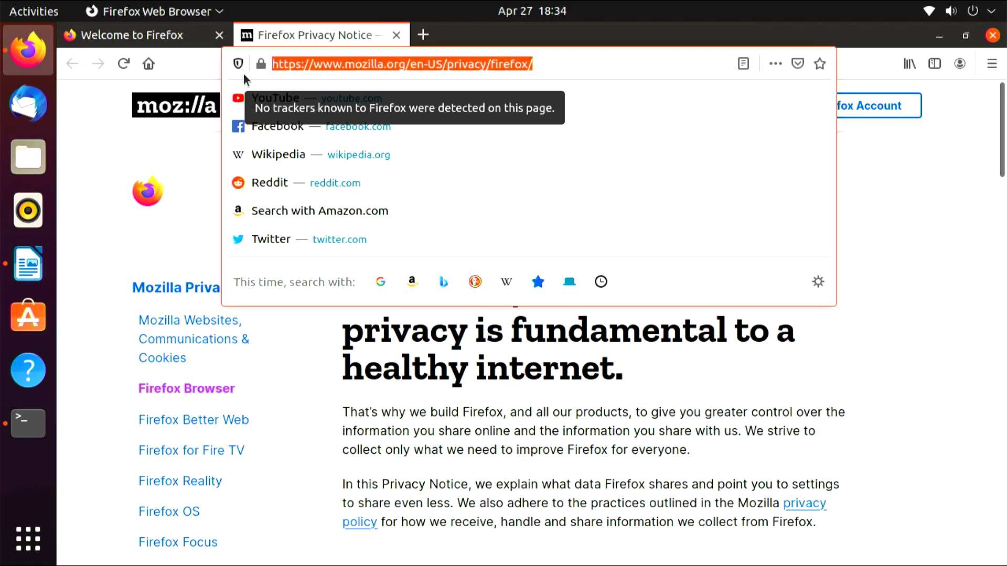
{"action": "type", "text": "www.pen"}
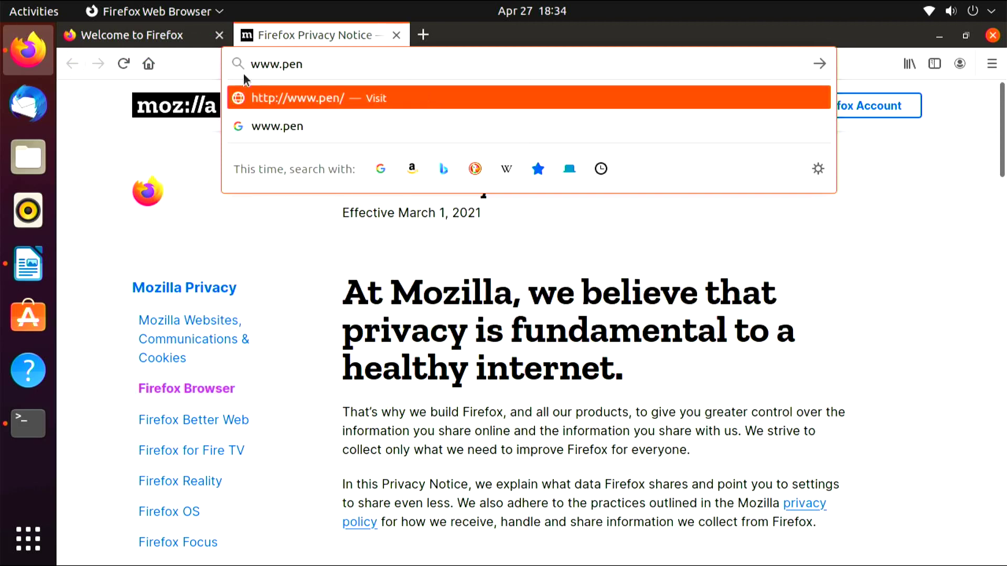
{"action": "type", "text": "guintutor.com"}
{"action": "key", "text": "Return"}
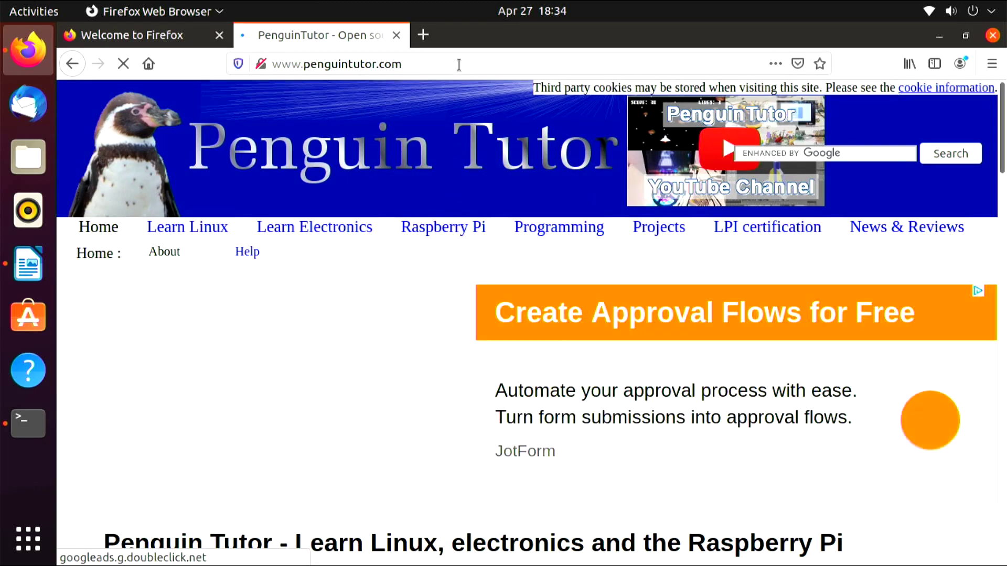
Step: Open the PenguinTutor YouTube channel in a new tab, accept its cookies, and raise htop
{"action": "right_click", "coordinate": [678, 166]}
{"action": "left_click", "coordinate": [707, 177]}
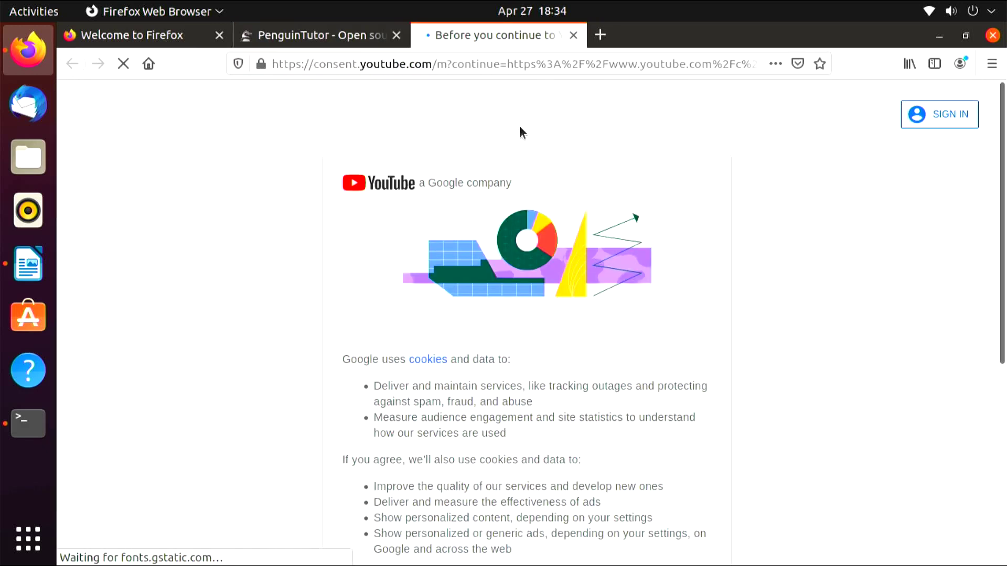
{"action": "scroll", "coordinate": [701, 319], "scroll_direction": "down", "scroll_amount": 6}
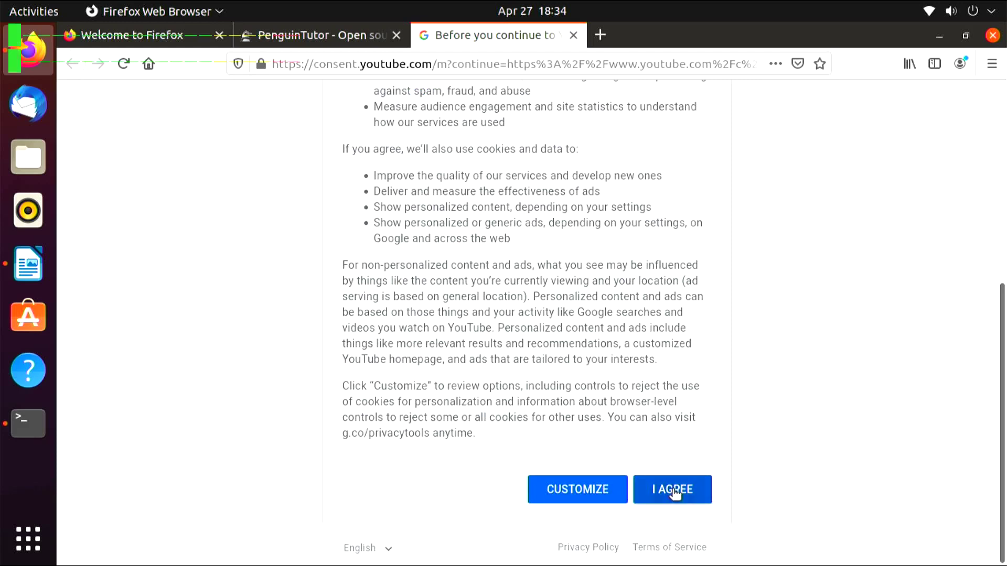
{"action": "left_click", "coordinate": [675, 492]}
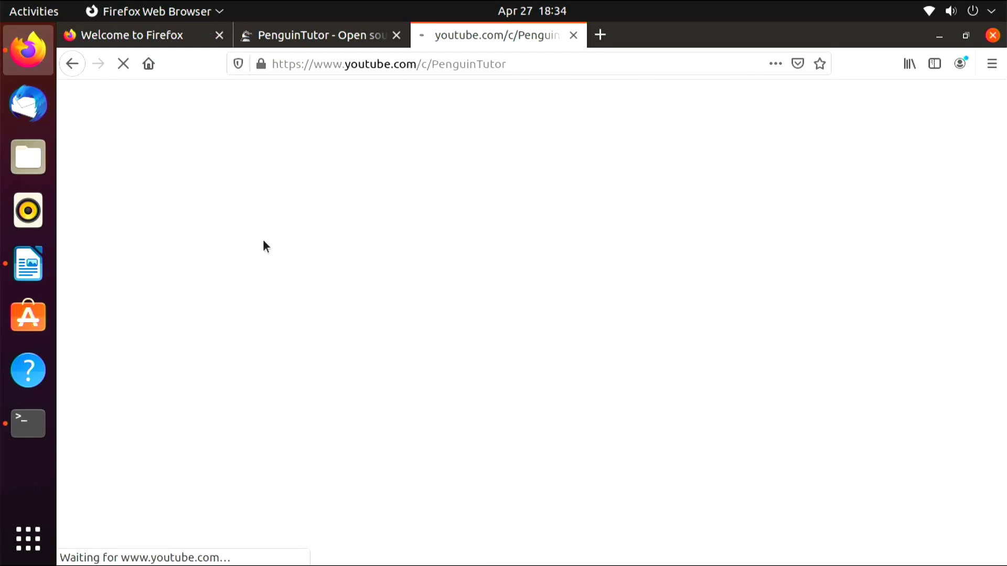
{"action": "left_click", "coordinate": [42, 435]}
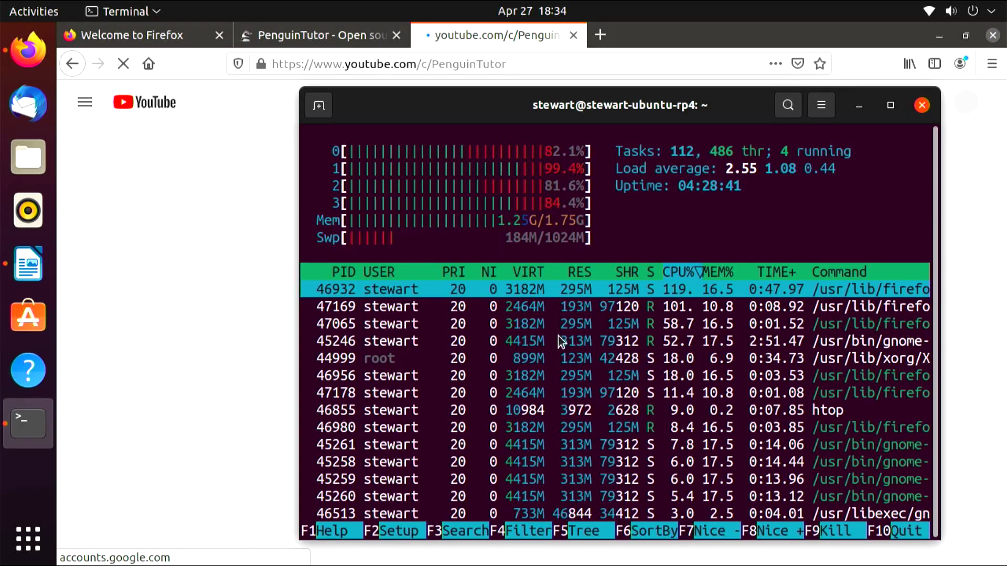